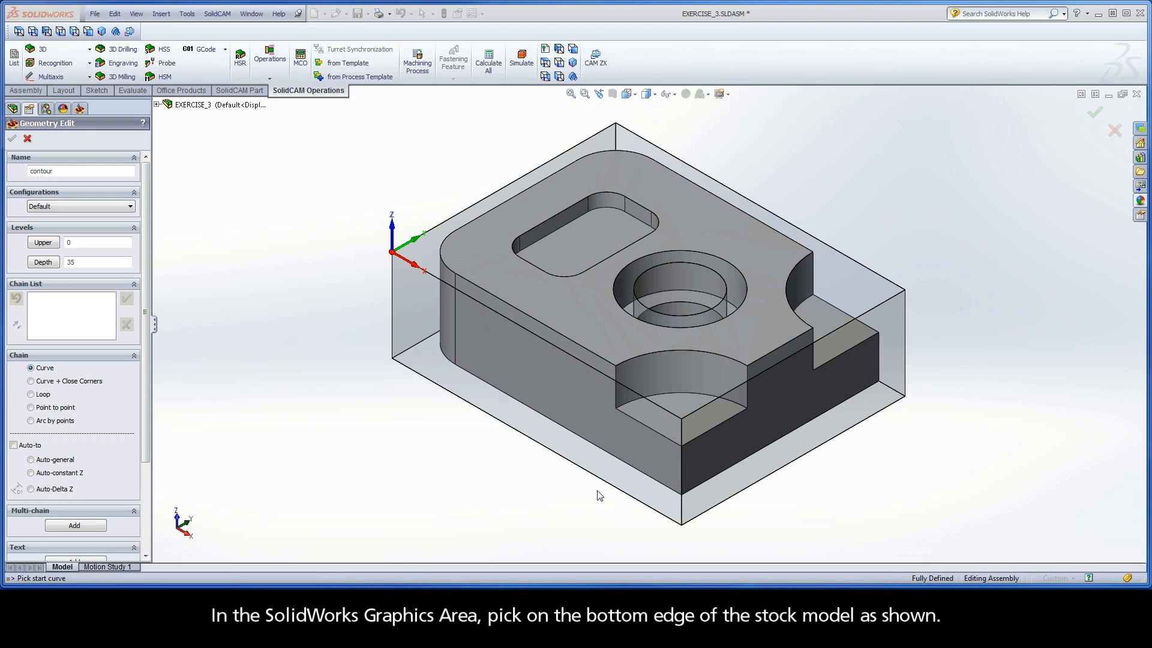
Chain the bottom contour of the stock model from its lower front edge using Auto-constant Z and accept the chain.
{"action": "left_click", "coordinate": [635, 503]}
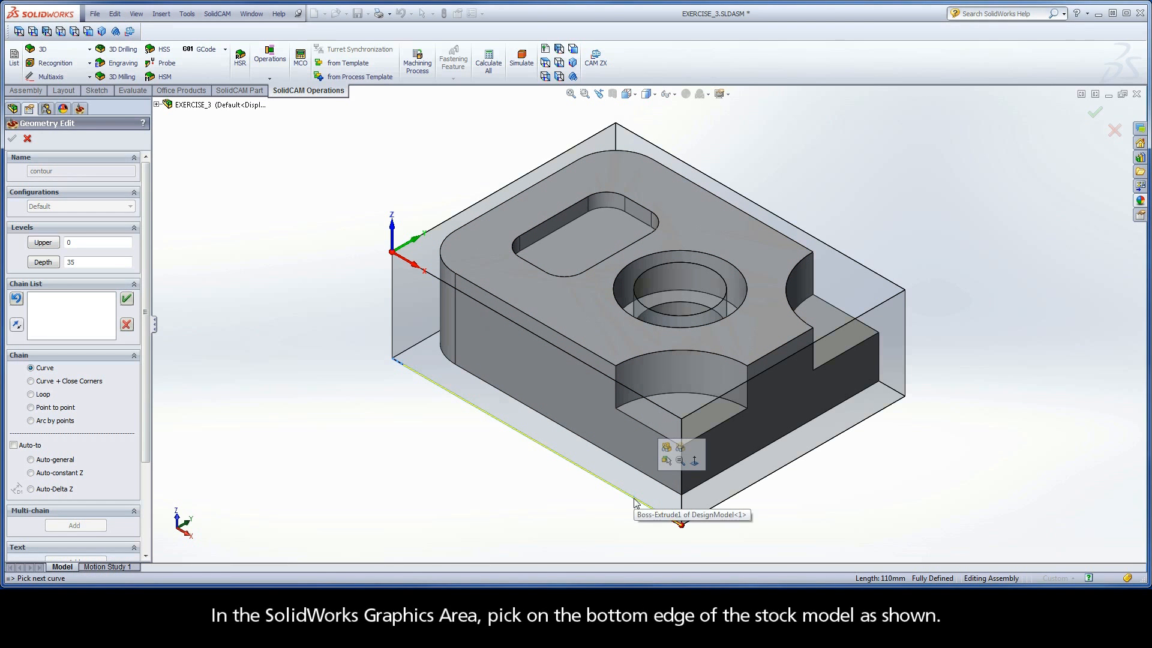
{"action": "left_click", "coordinate": [31, 473]}
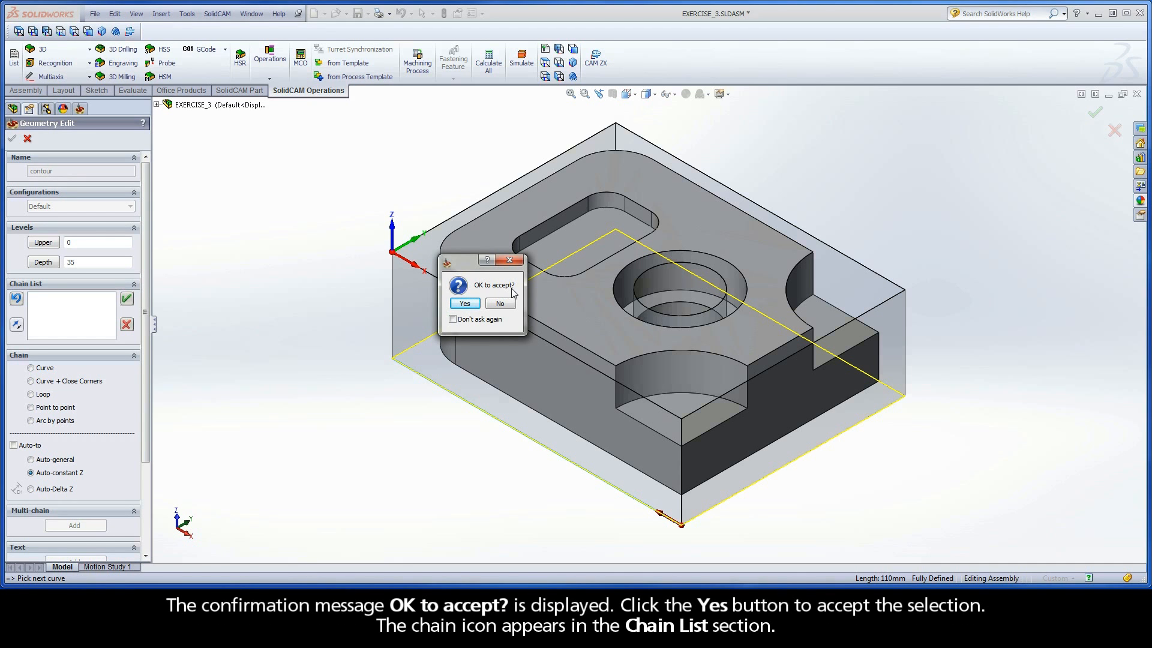
{"action": "left_click", "coordinate": [465, 303]}
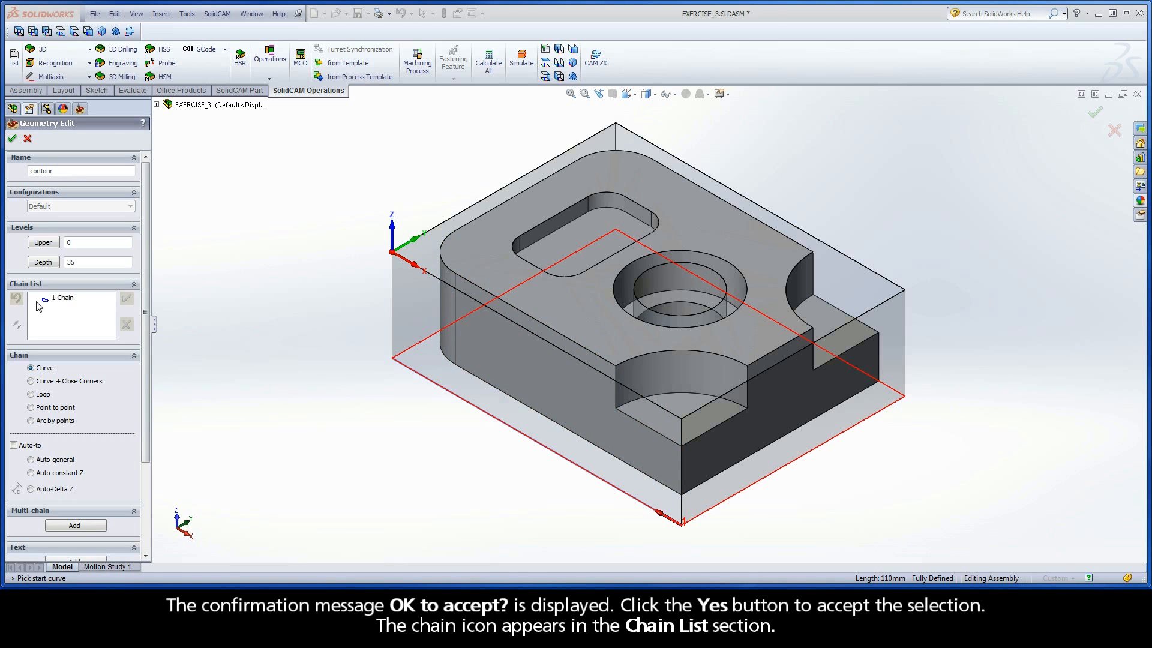
{"action": "left_click", "coordinate": [74, 300]}
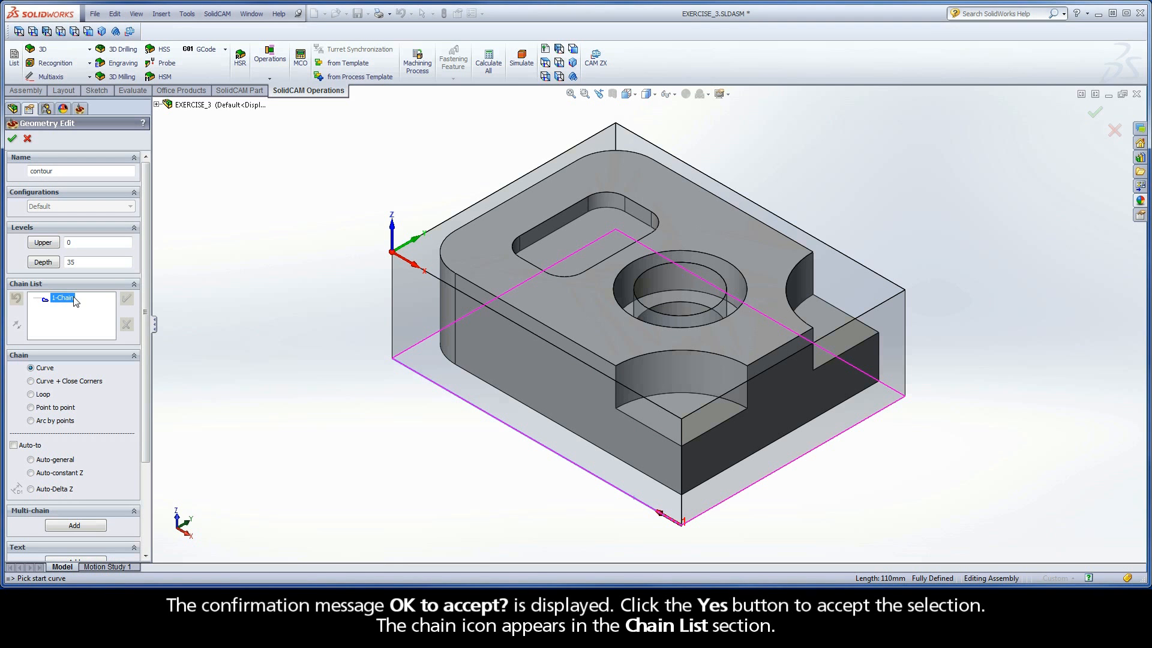
Add a second chain around the bottom edge of the target model using Auto-constant Z and accept it.
{"action": "left_click", "coordinate": [644, 477]}
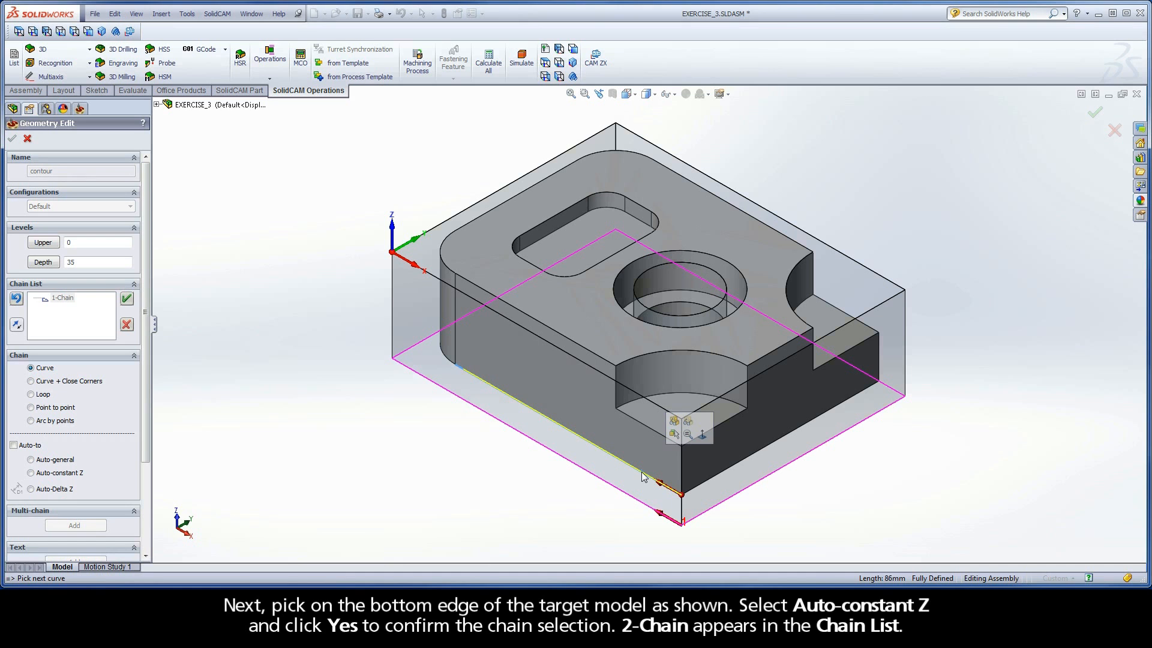
{"action": "left_click", "coordinate": [59, 474]}
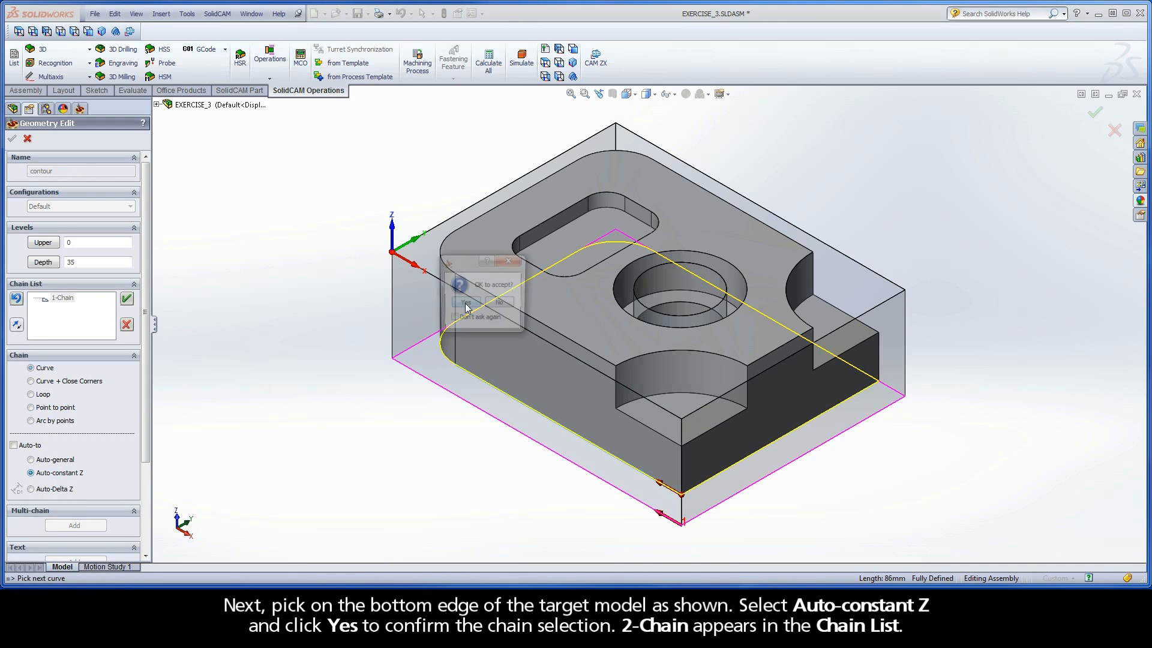
{"action": "left_click", "coordinate": [465, 304]}
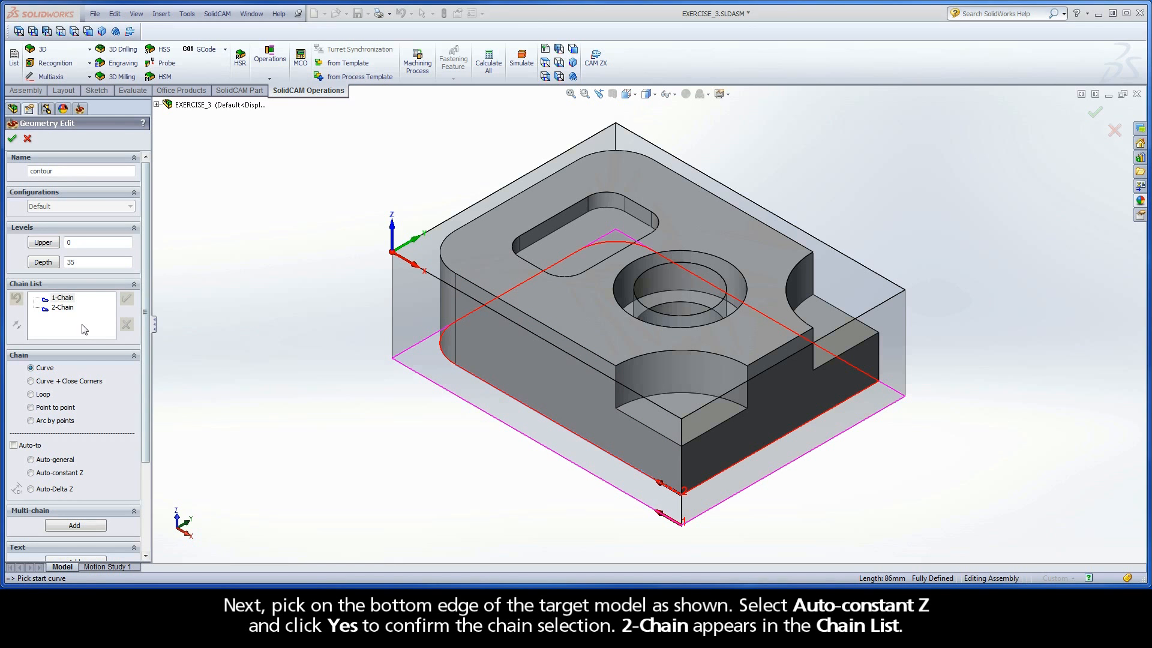
{"action": "left_click", "coordinate": [63, 307]}
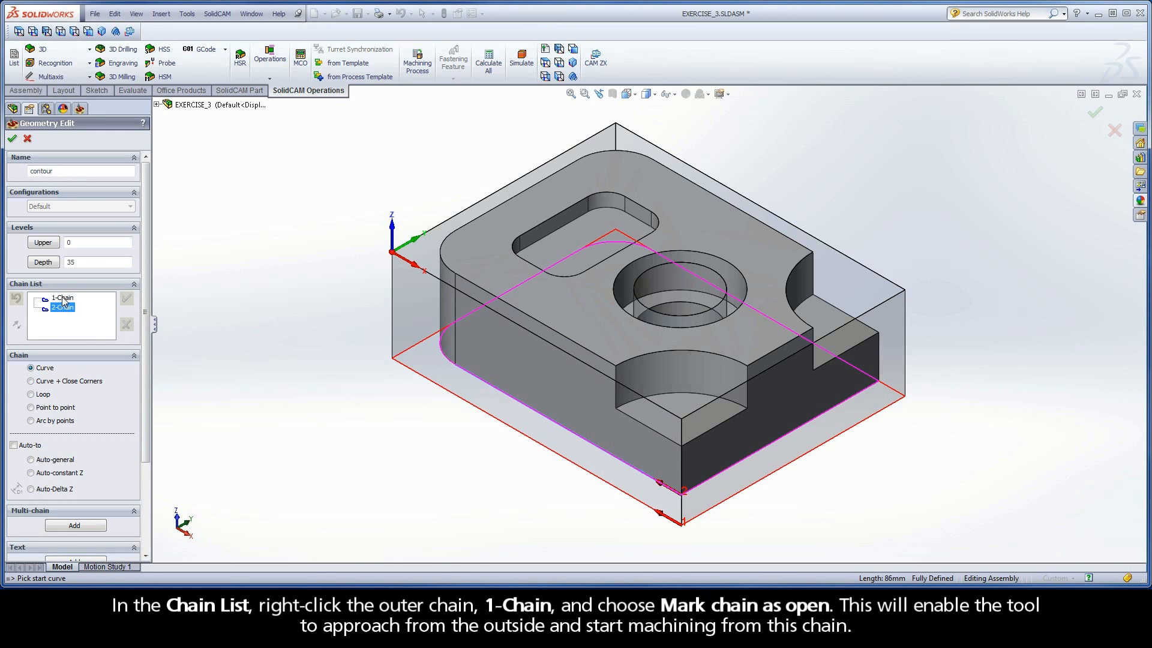
Mark the outer stock chain, 1-Chain, as open and confirm the contour geometry.
{"action": "right_click", "coordinate": [62, 297]}
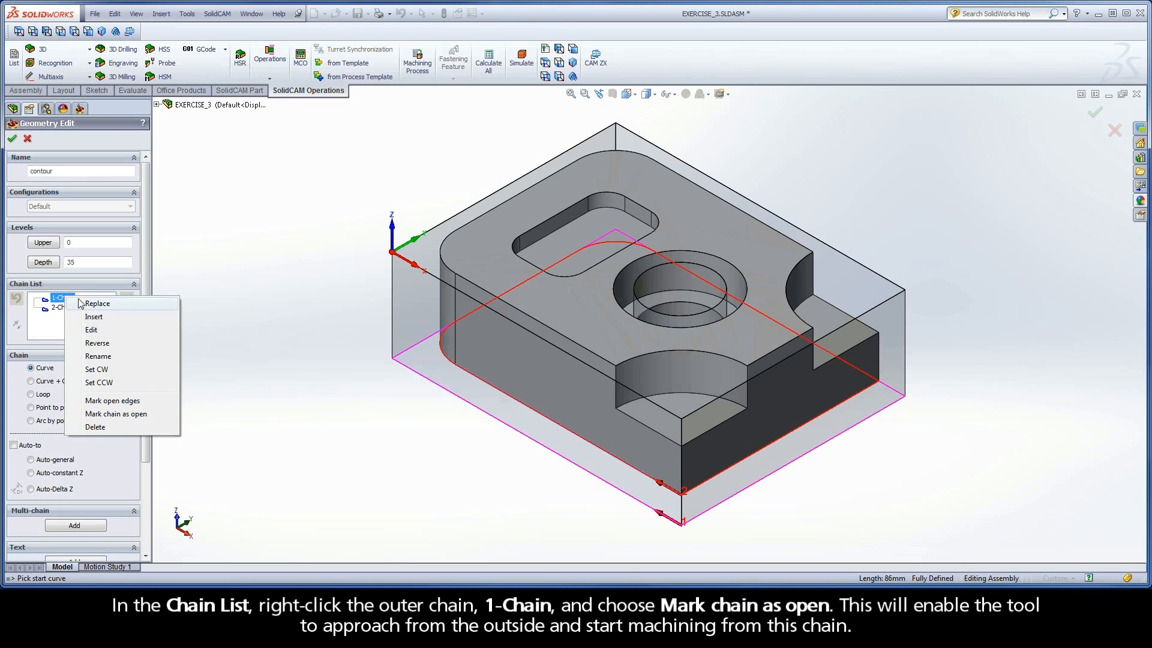
{"action": "left_click", "coordinate": [146, 414]}
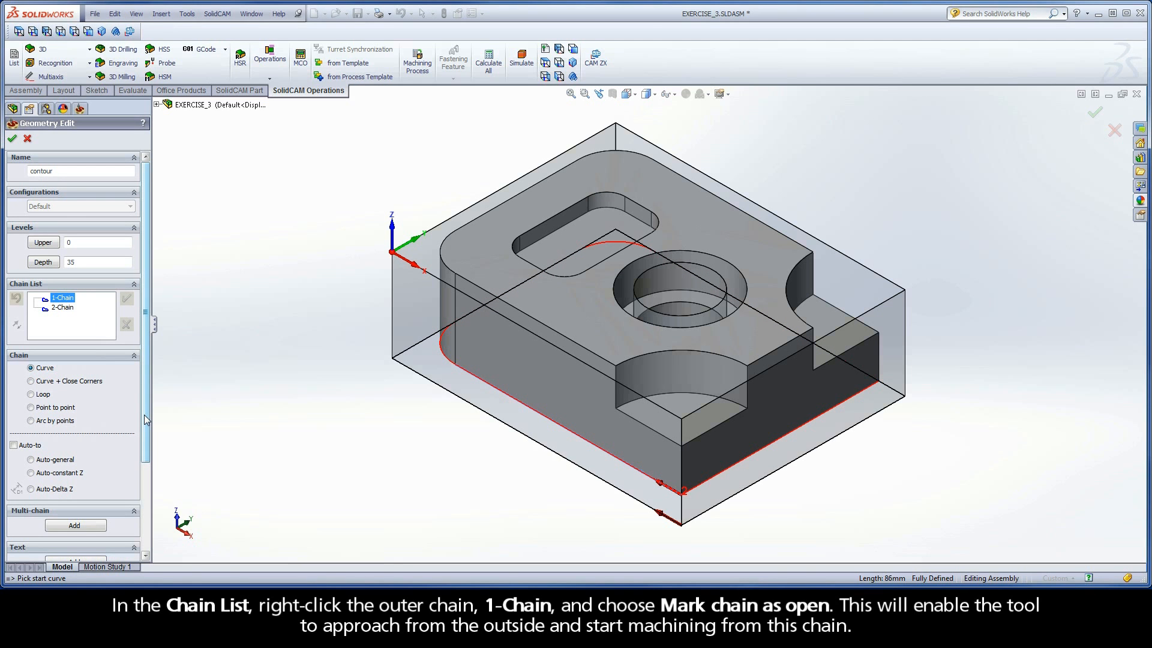
{"action": "left_click", "coordinate": [12, 140]}
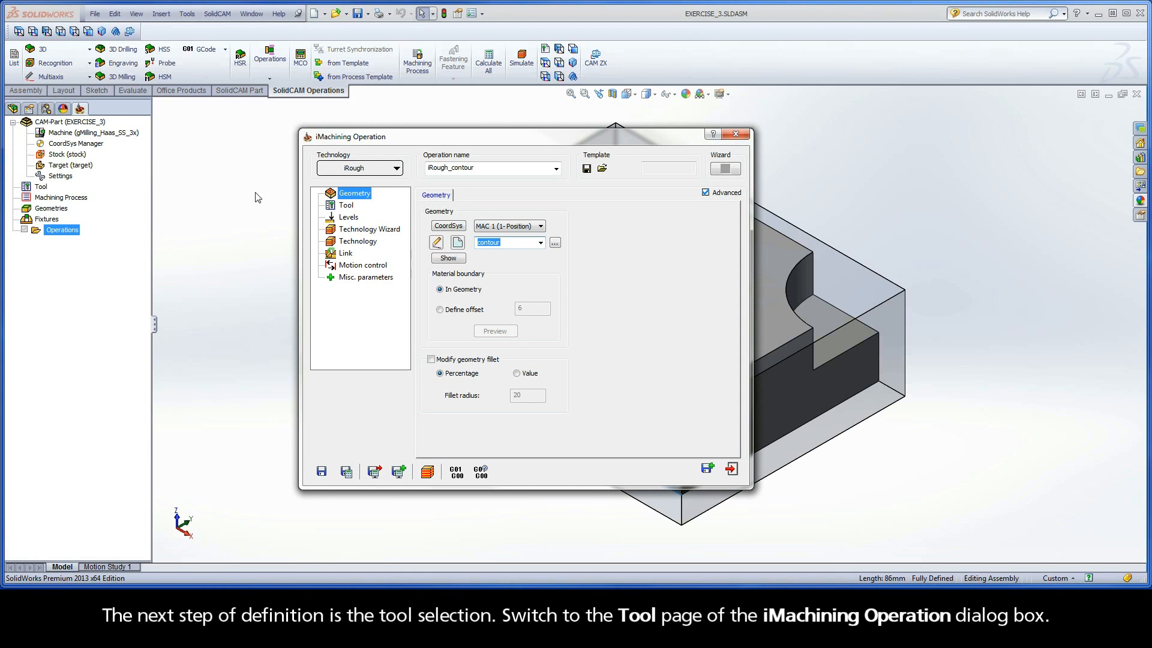
Assign the existing 12 mm end mill with 24 mm cutting length from the part tool table to the operation.
{"action": "left_click", "coordinate": [348, 206]}
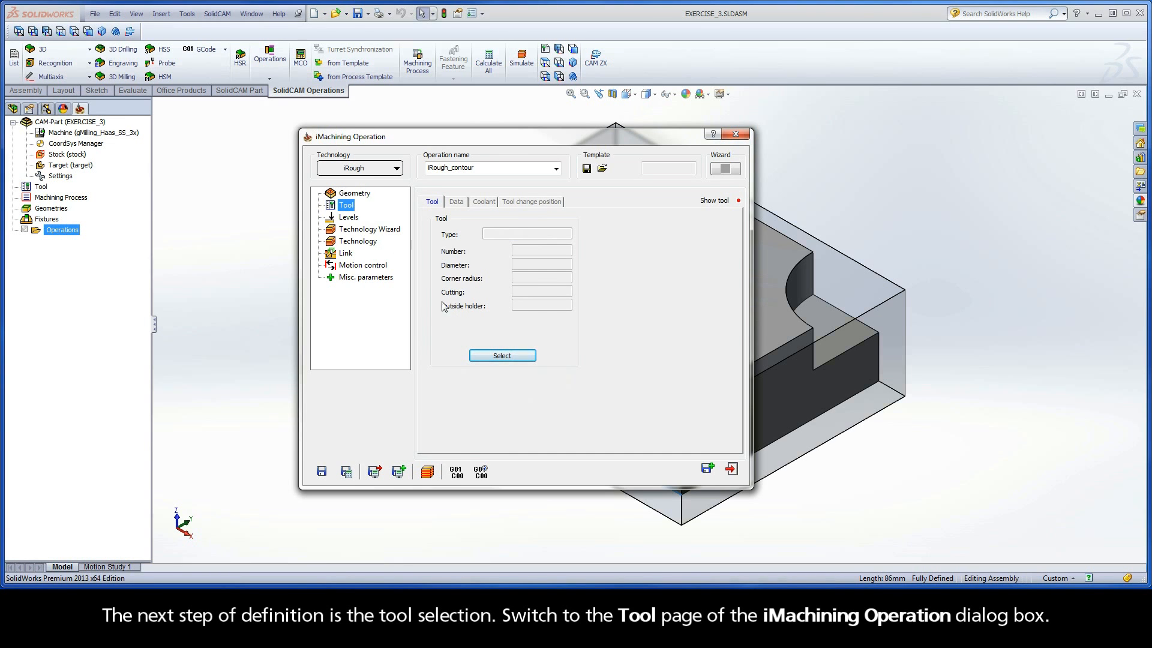
{"action": "left_click", "coordinate": [501, 357]}
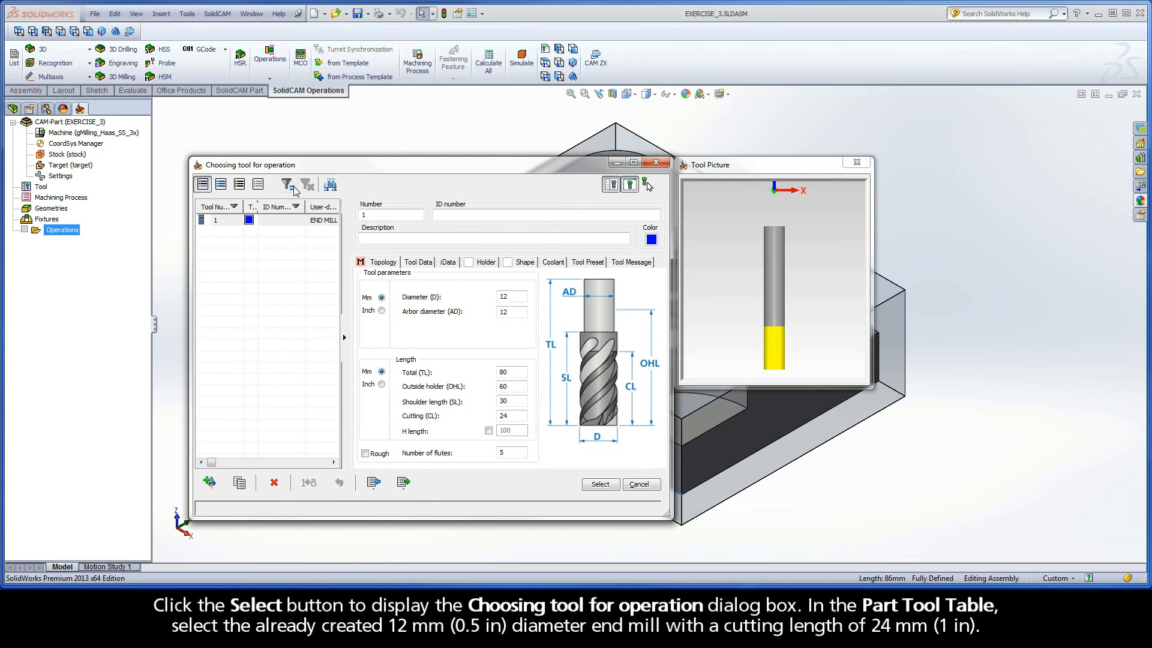
{"action": "left_click", "coordinate": [291, 222]}
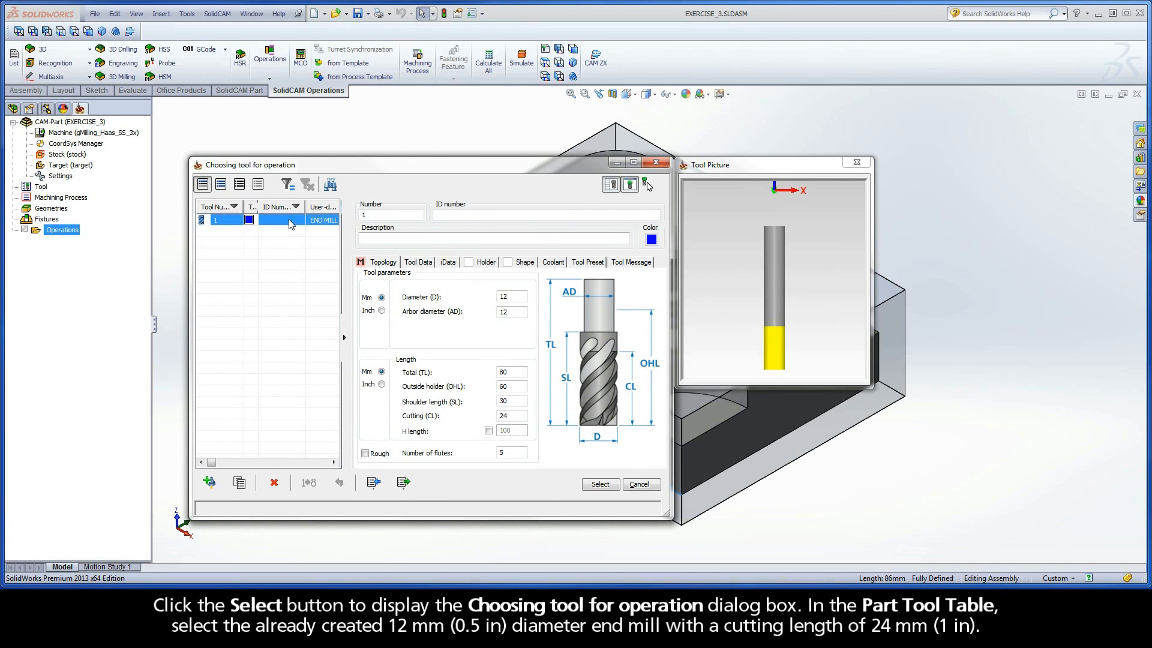
{"action": "left_click", "coordinate": [511, 296]}
{"action": "left_click", "coordinate": [510, 415]}
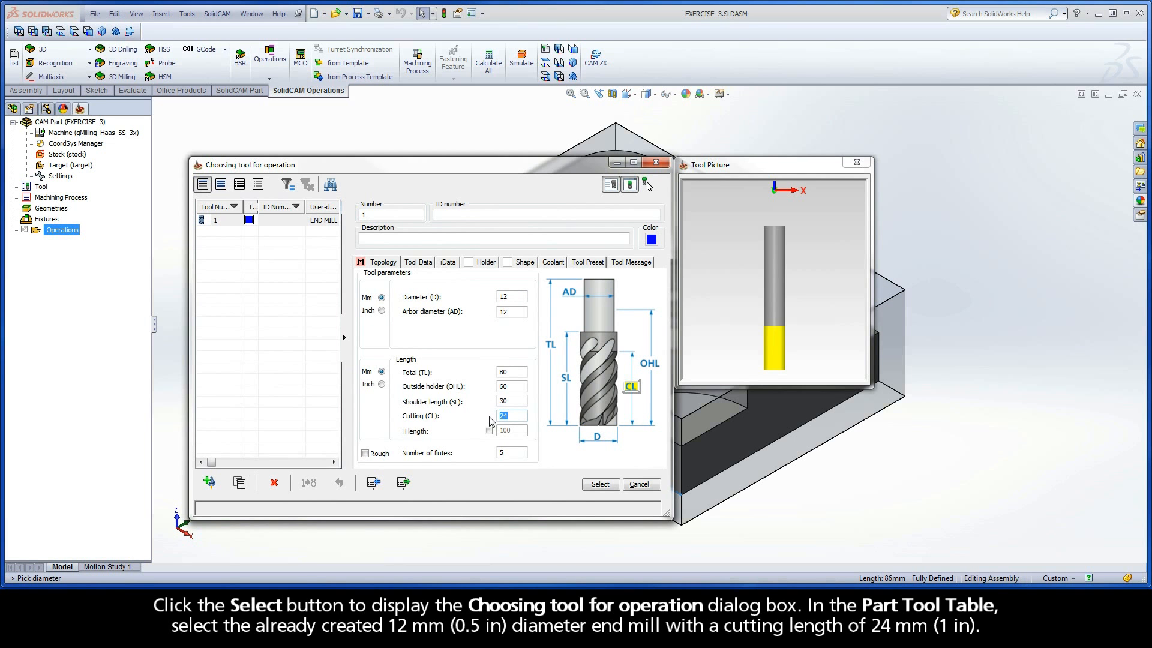
{"action": "left_click", "coordinate": [602, 486]}
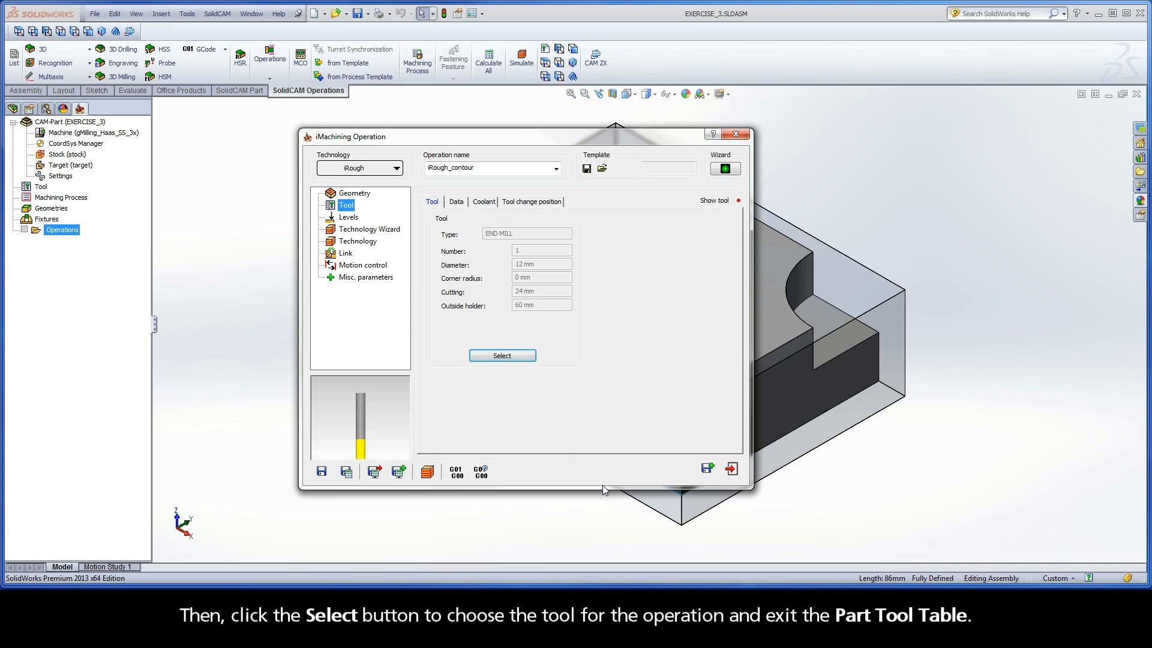
Define the operation's upper milling level at Z 0 from the top face of the model.
{"action": "left_click", "coordinate": [360, 222]}
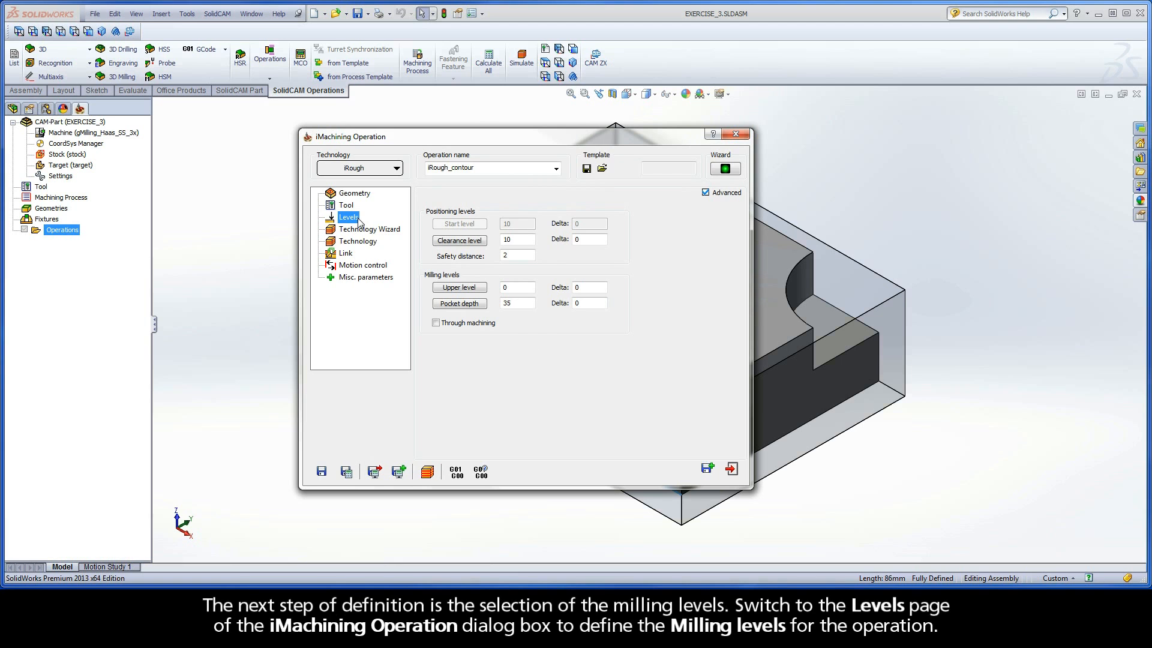
{"action": "left_click", "coordinate": [462, 290]}
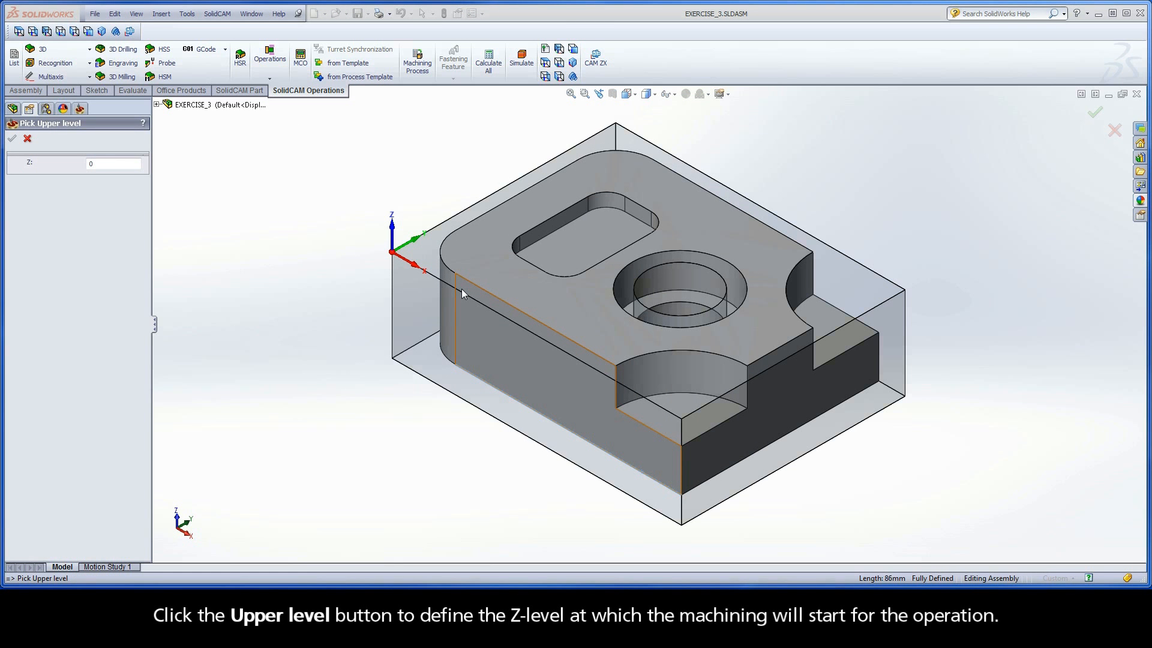
{"action": "left_click", "coordinate": [420, 258]}
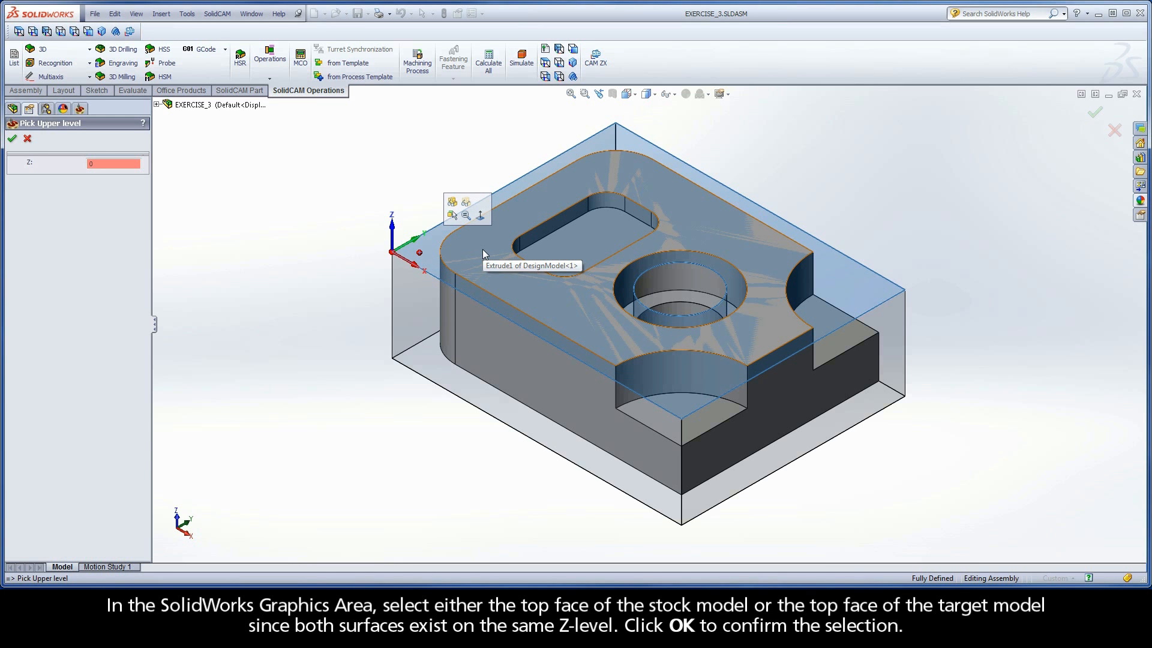
{"action": "left_click", "coordinate": [12, 141]}
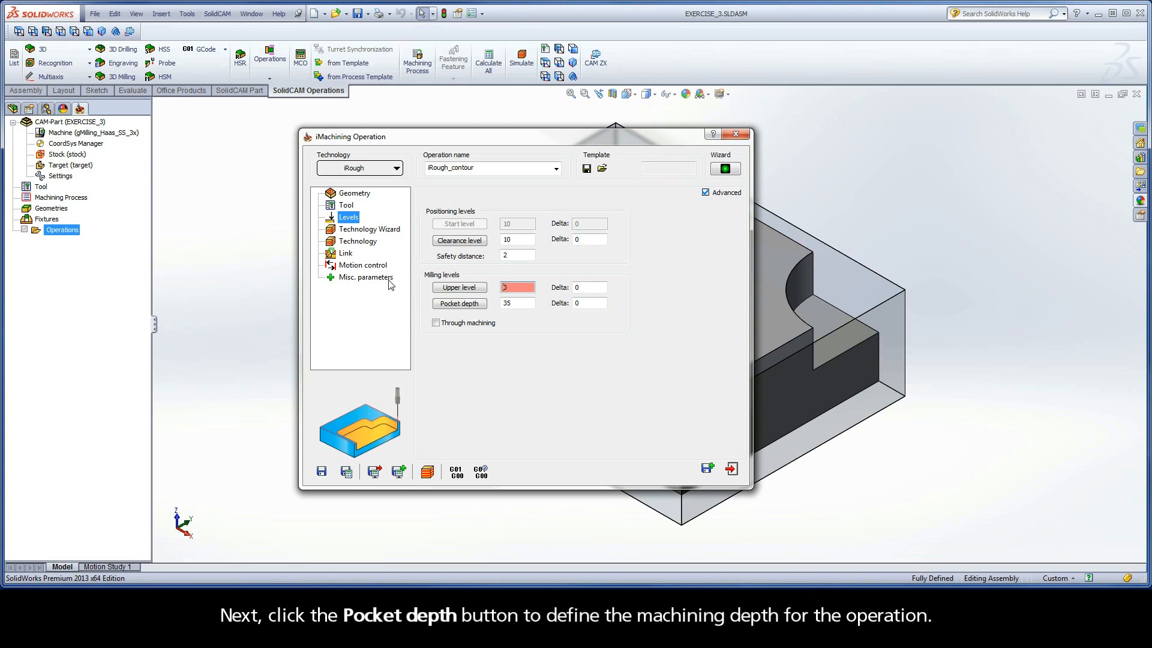
Define a pocket depth of 30 from the target model's bottom edge and display the Technology Wizard cutting conditions.
{"action": "left_click", "coordinate": [458, 304]}
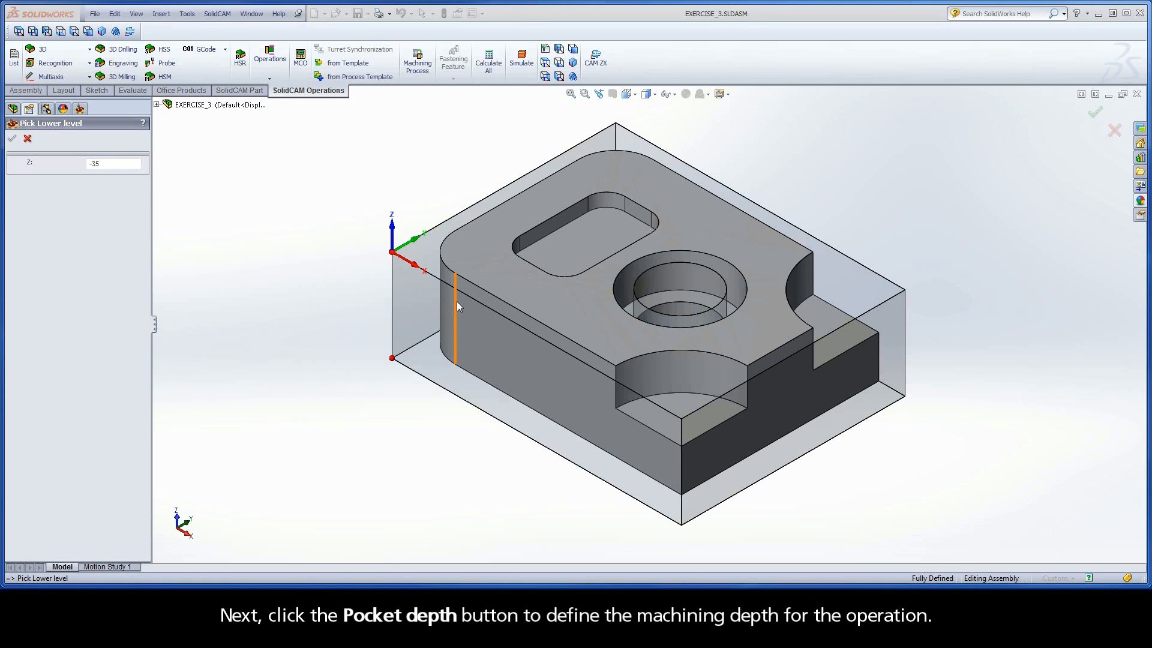
{"action": "left_click", "coordinate": [455, 366]}
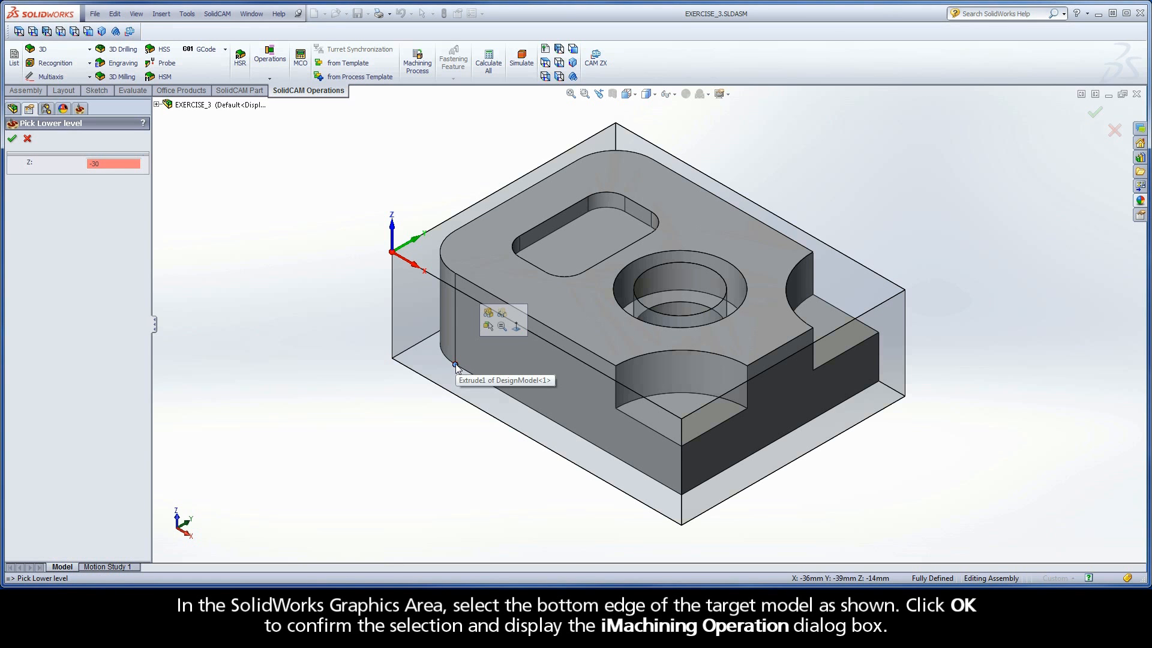
{"action": "left_click", "coordinate": [12, 140]}
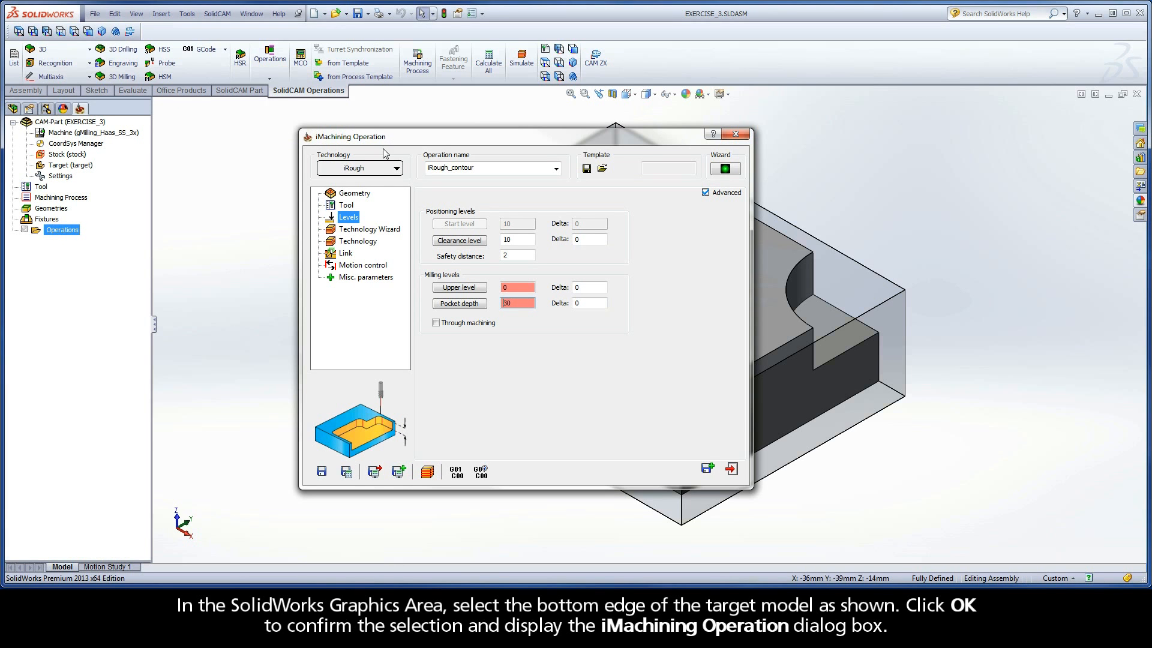
{"action": "left_click", "coordinate": [369, 233]}
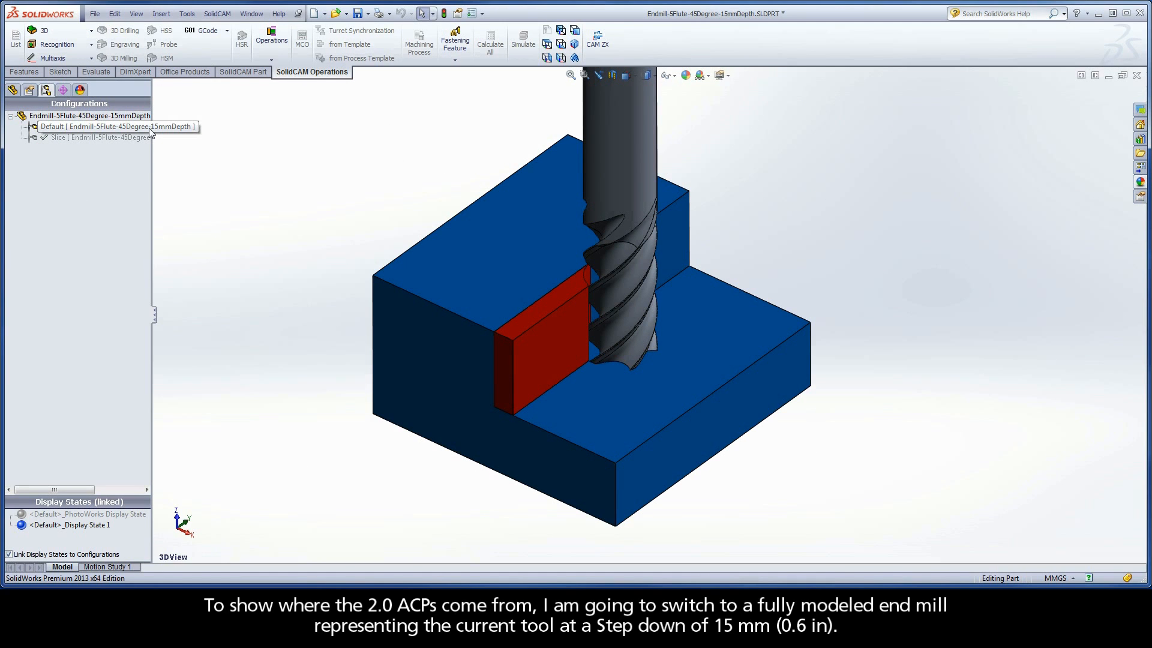
In the 5-flute end mill part, examine the tool's wall contact points using the SlideView orientation and the Slice configuration.
{"action": "left_click", "coordinate": [149, 128]}
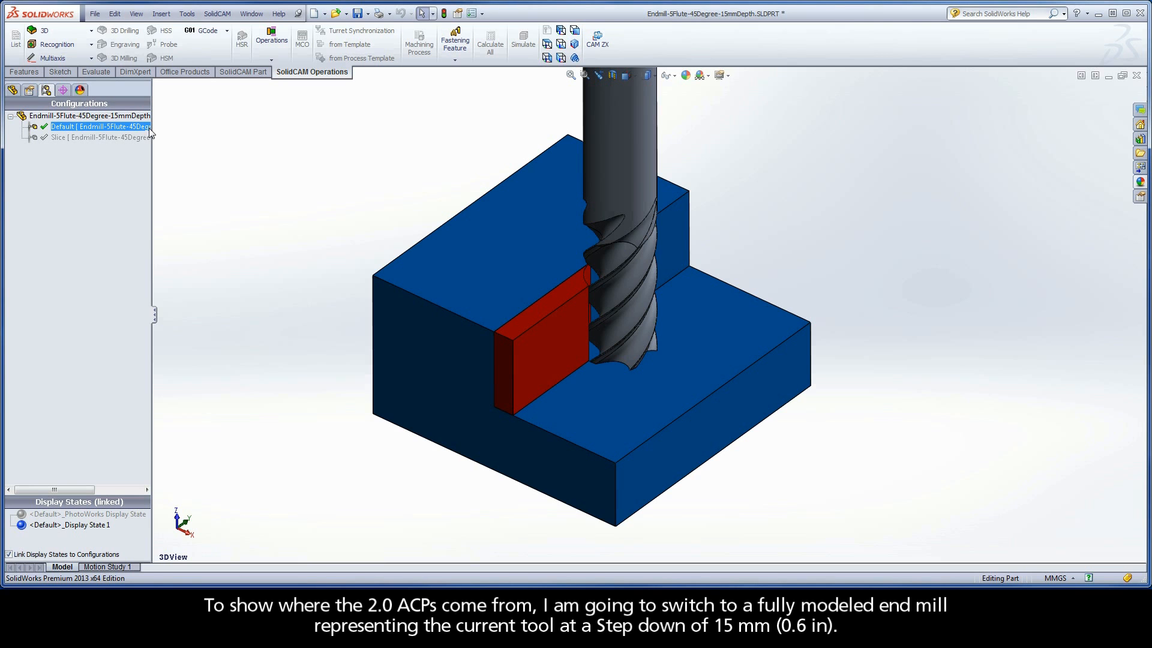
{"action": "right_click", "coordinate": [159, 130]}
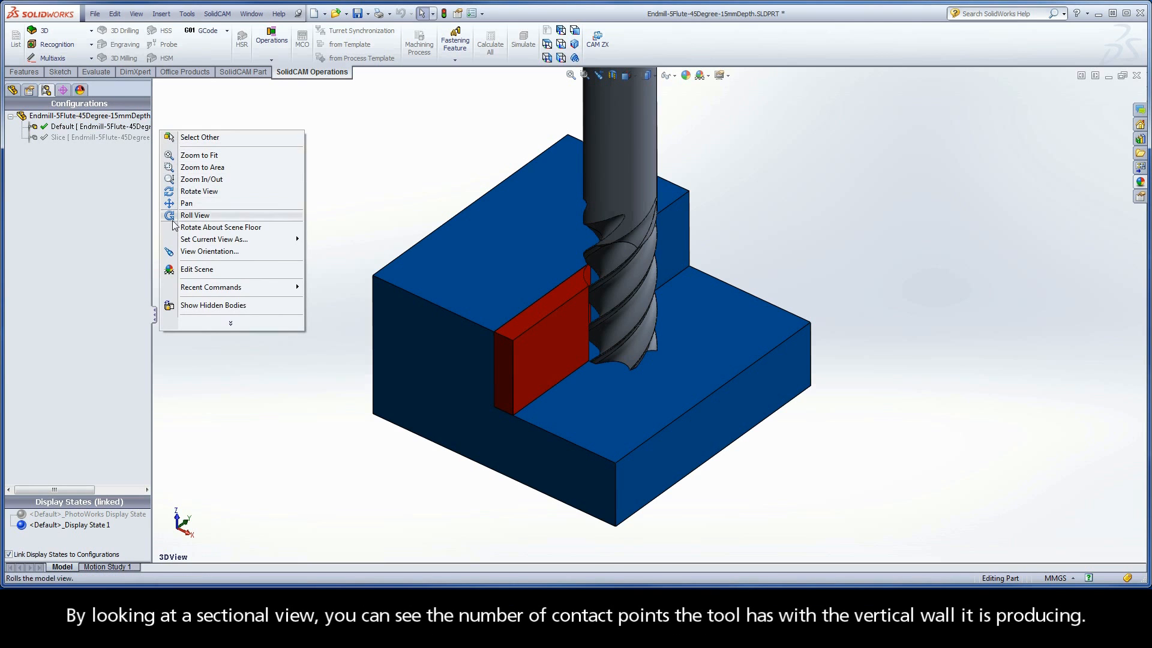
{"action": "left_click", "coordinate": [210, 250]}
{"action": "left_click", "coordinate": [171, 273]}
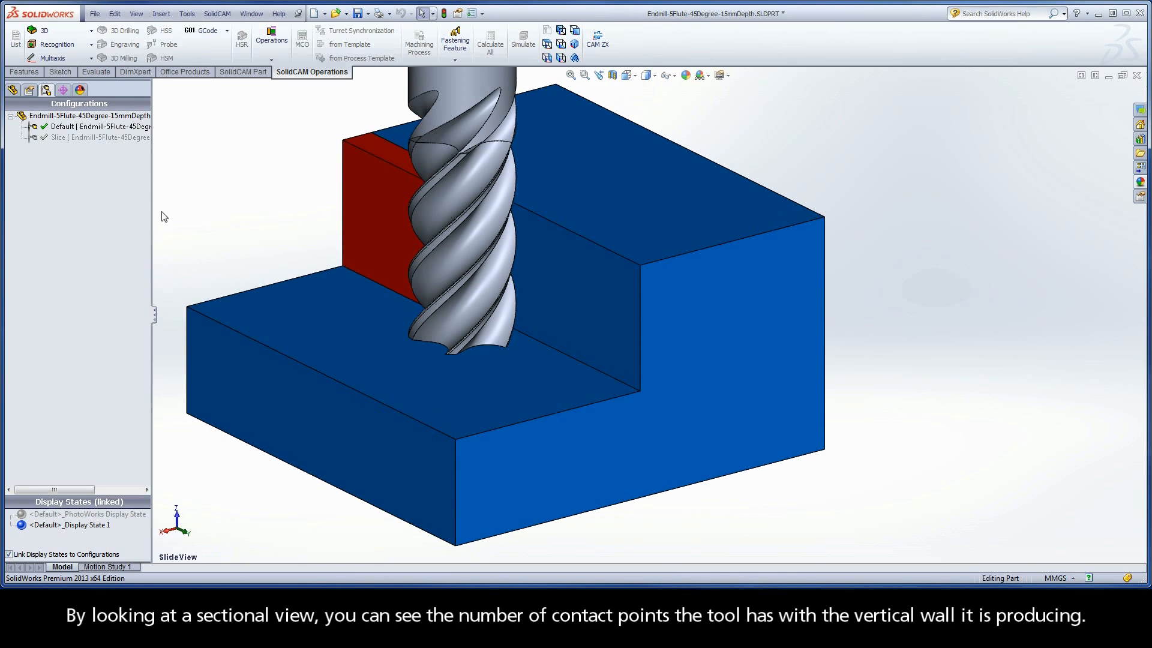
{"action": "double_click", "coordinate": [144, 138]}
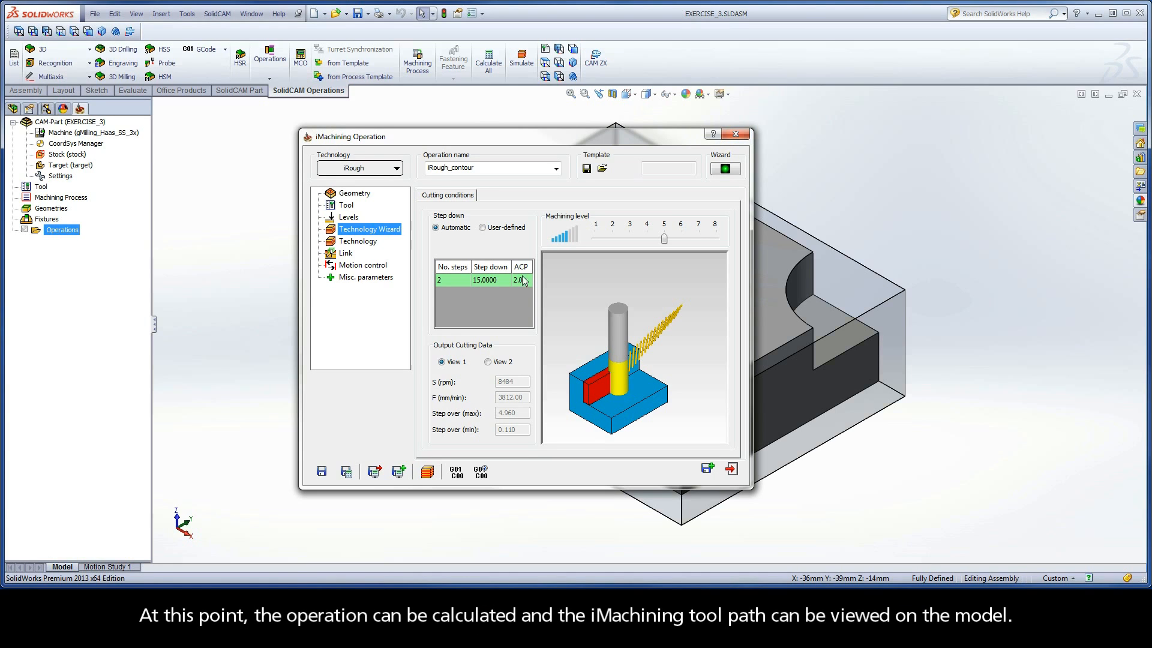
Rename the operation iRough_OutsideContour, then save it and calculate its tool path.
{"action": "double_click", "coordinate": [455, 169]}
{"action": "left_click", "coordinate": [457, 169]}
{"action": "type", "text": "Outside"}
{"action": "key", "text": "Delete"}
{"action": "type", "text": "C"}
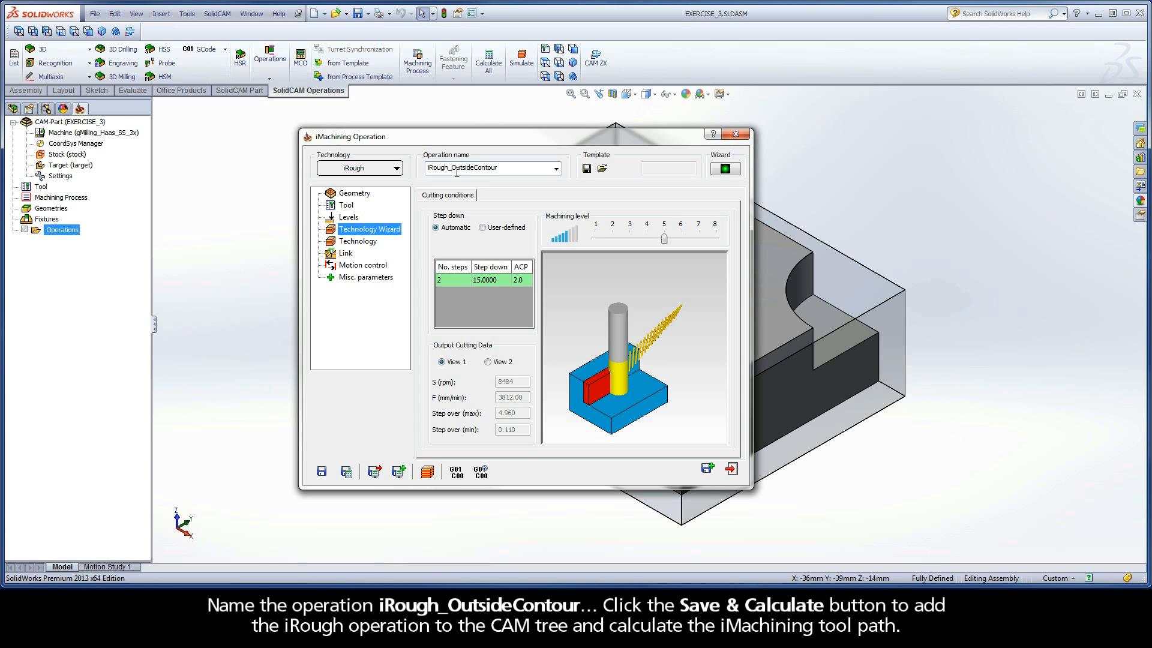
{"action": "left_click", "coordinate": [346, 473]}
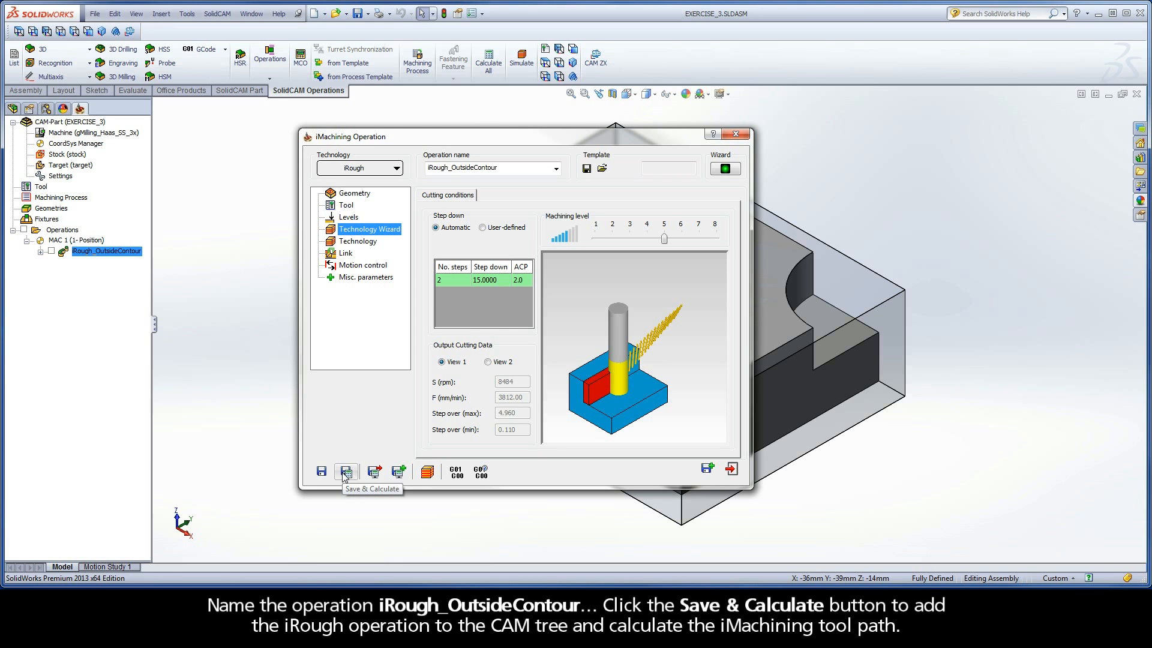
Simulate the wireframe tool path of the outside contour operation in Host CAD mode and exit the simulation.
{"action": "left_click", "coordinate": [429, 473]}
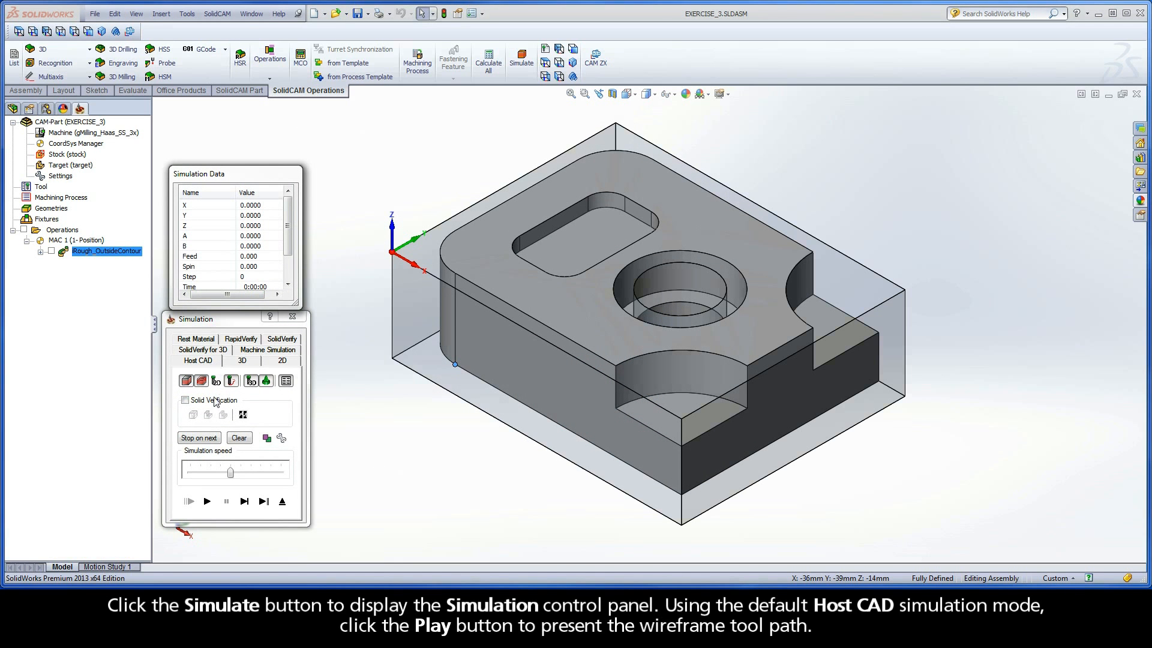
{"action": "left_click", "coordinate": [207, 501]}
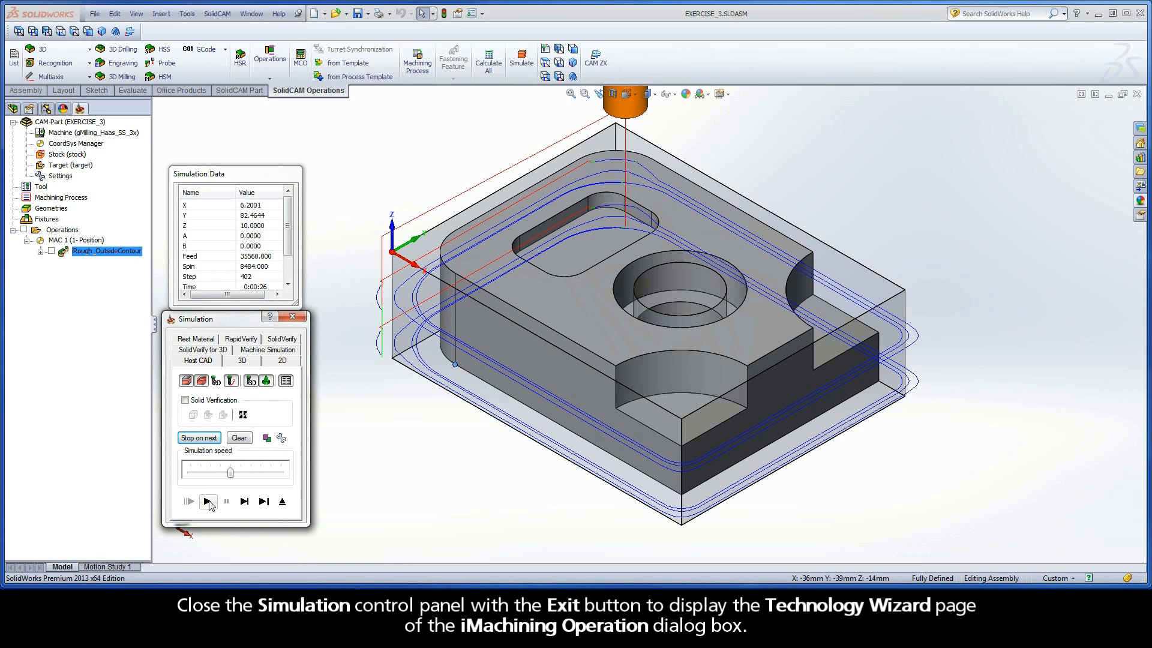
{"action": "left_click", "coordinate": [282, 502]}
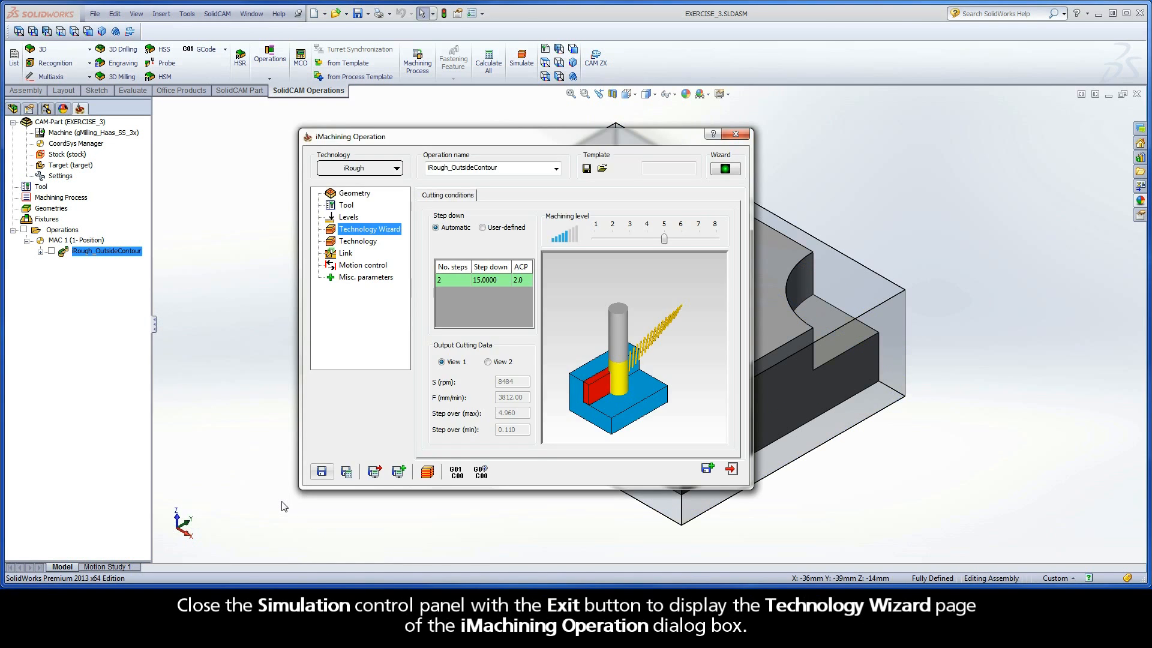